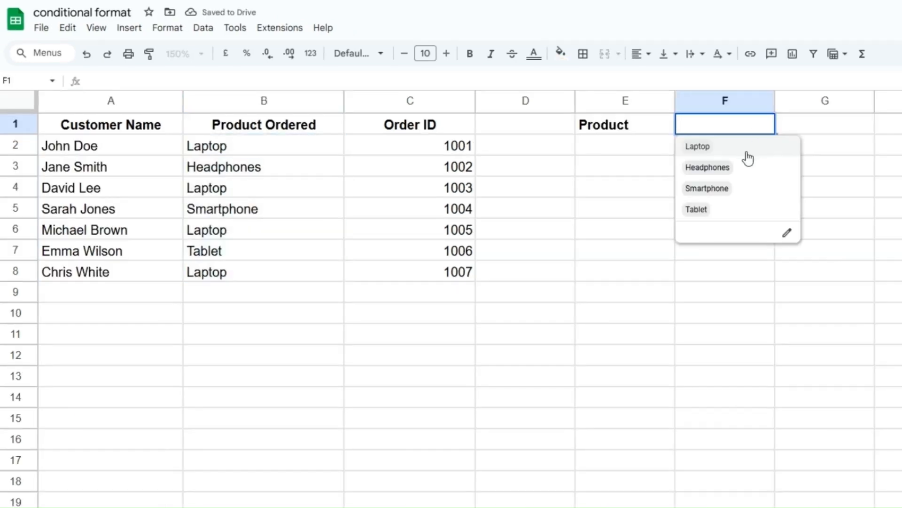
# Choose Laptop from the product drop-down list in cell F1
pyautogui.click(747, 149)
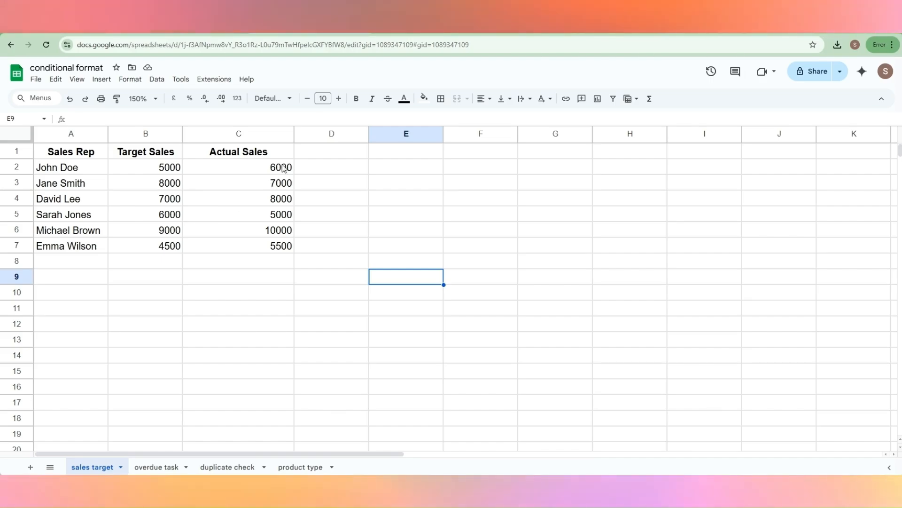
# Add a conditional formatting rule to the Actual Sales cells C2:C7 for values greater than =B2
pyautogui.moveTo(283, 168); pyautogui.dragTo(283, 244)
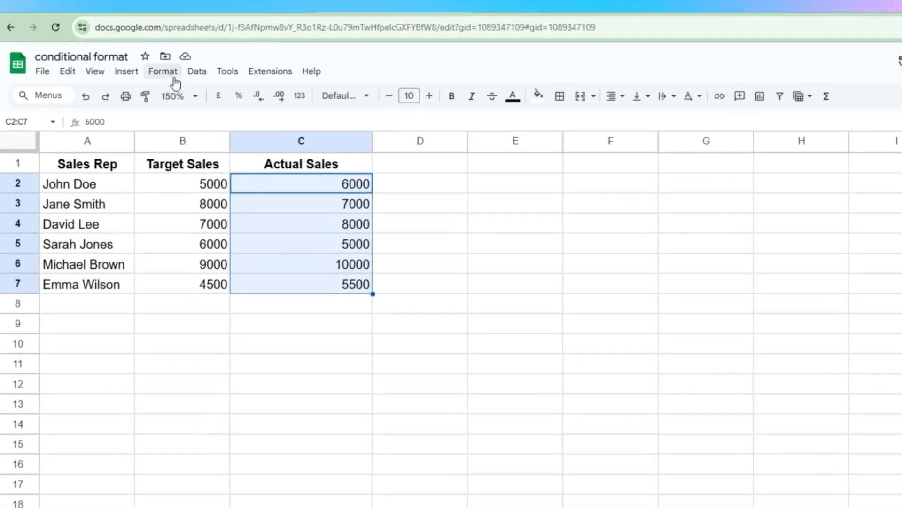
pyautogui.click(199, 74)
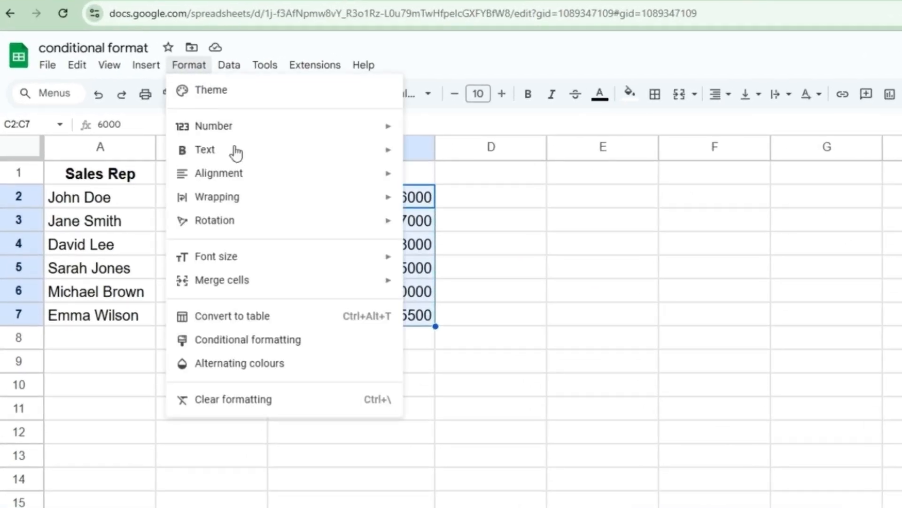
pyautogui.click(263, 339)
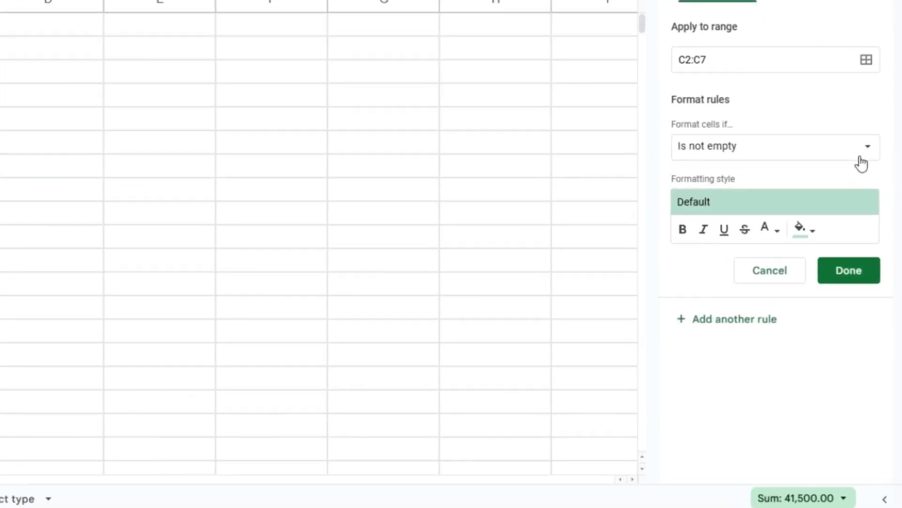
pyautogui.click(872, 238)
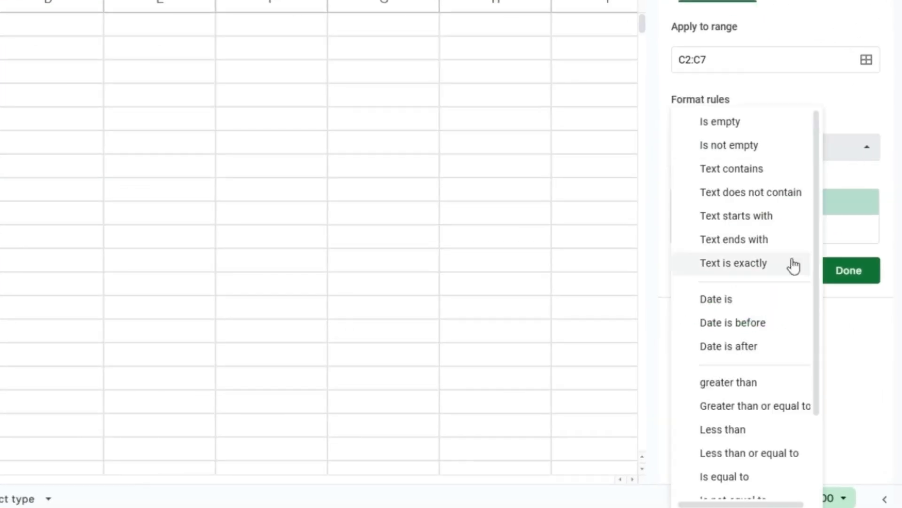
pyautogui.click(744, 385)
pyautogui.click(721, 180)
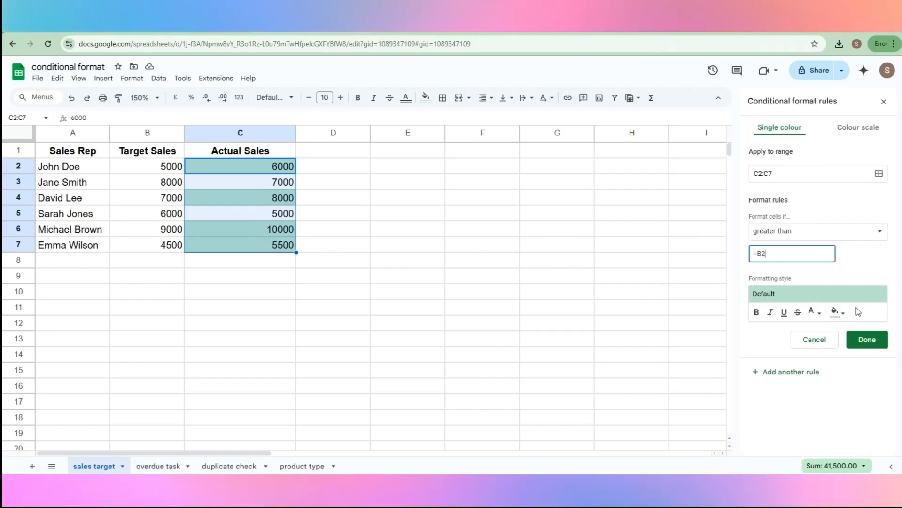
# Give the Actual Sales rule a blue fill, save it and deselect the range
pyautogui.click(844, 313)
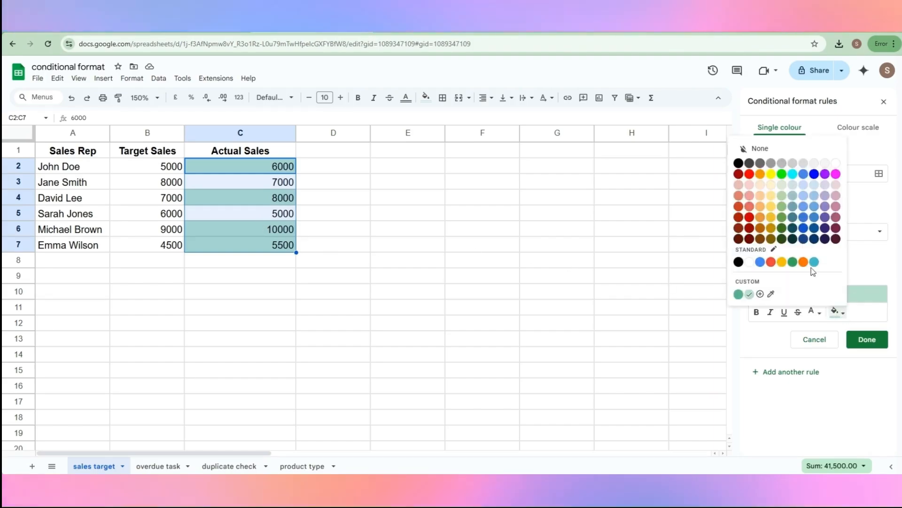
pyautogui.click(804, 213)
pyautogui.click(868, 339)
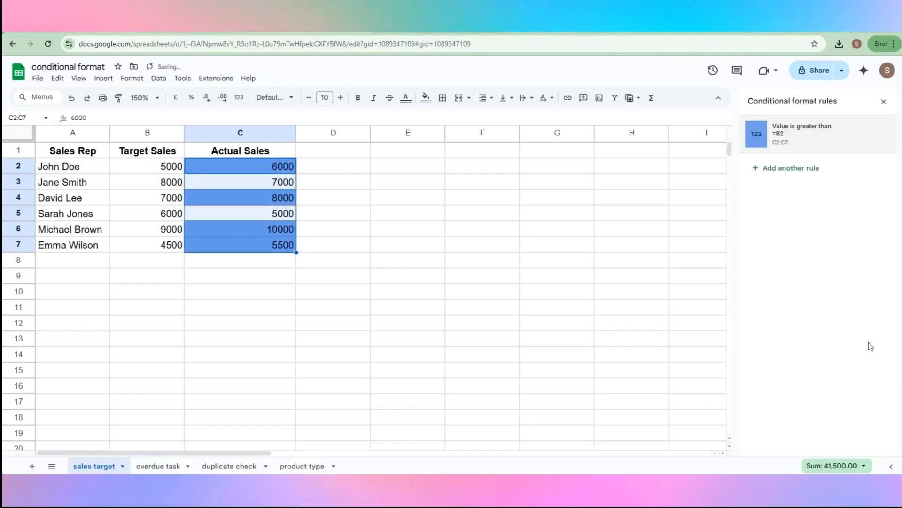
pyautogui.click(353, 275)
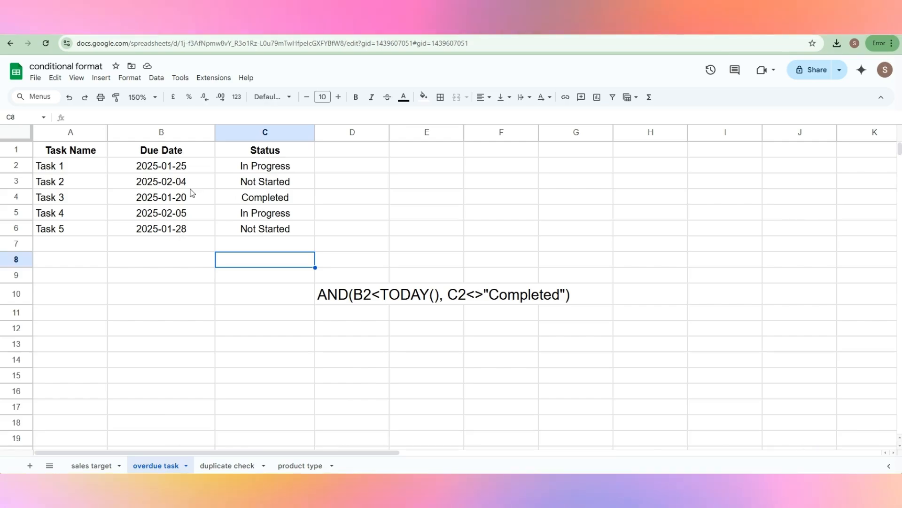
# Add a conditional formatting rule to the due dates B2:B6 with the custom formula =AND(B2<TODAY(), C2<>"Completed")
pyautogui.moveTo(196, 167); pyautogui.dragTo(202, 226)
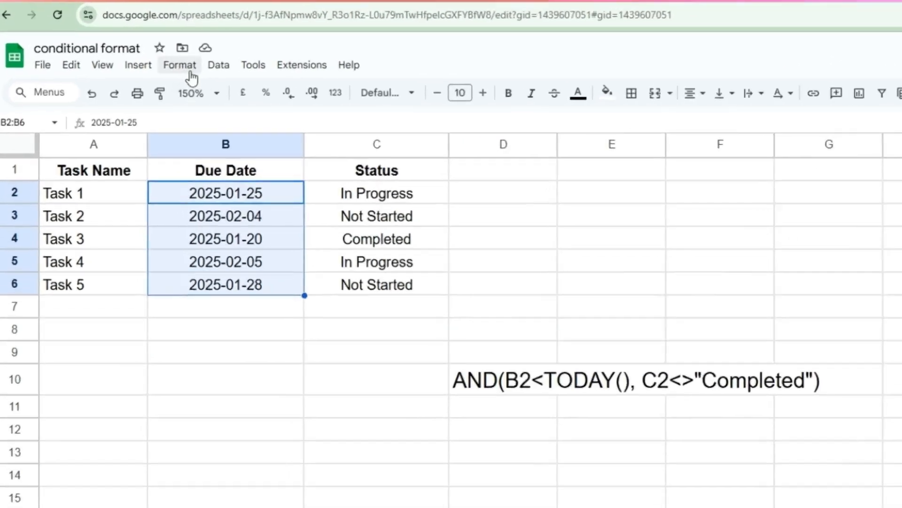
pyautogui.click(130, 77)
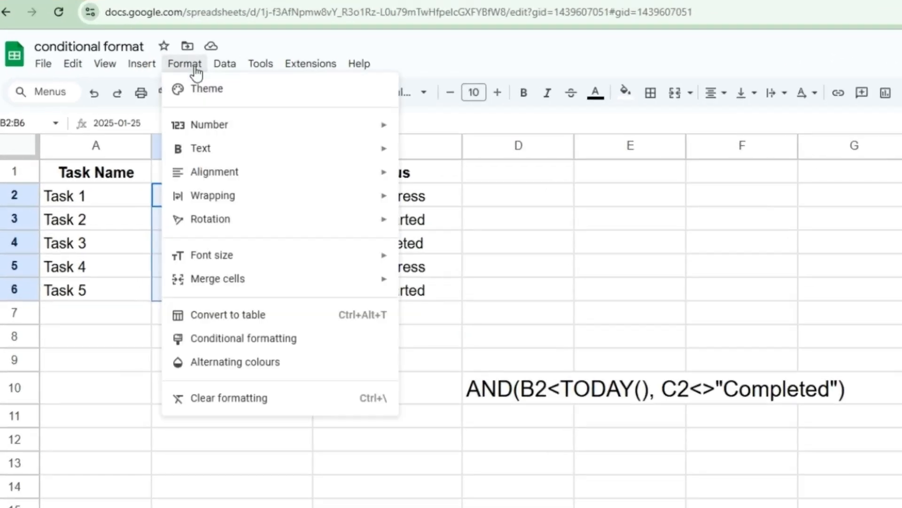
pyautogui.click(281, 339)
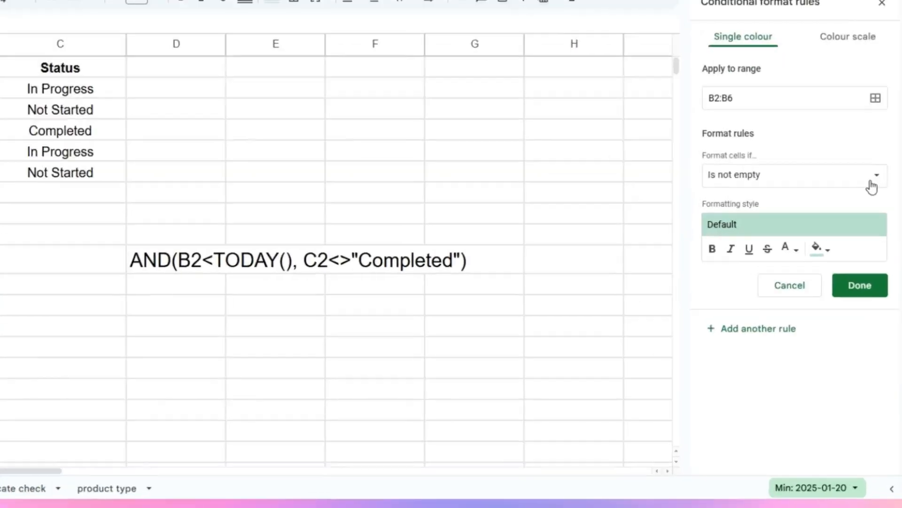
pyautogui.click(874, 232)
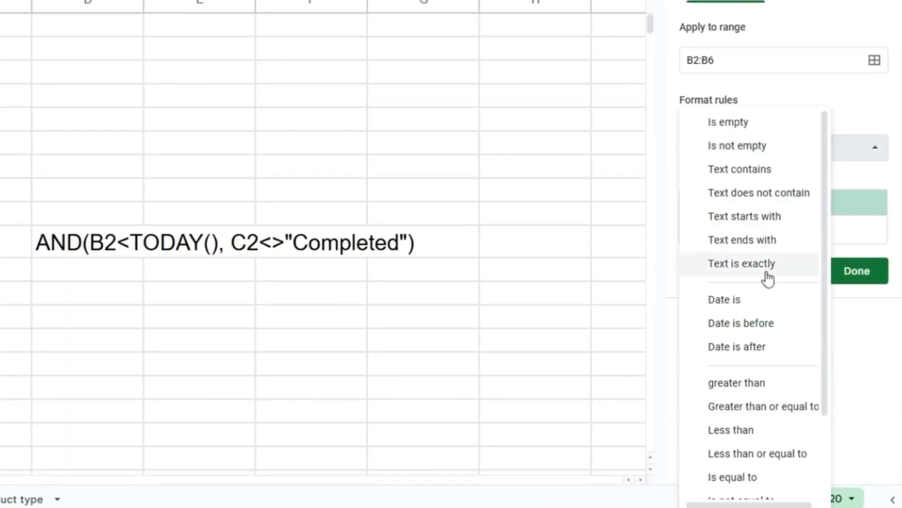
pyautogui.scroll(-2, 768, 278)
pyautogui.click(765, 487)
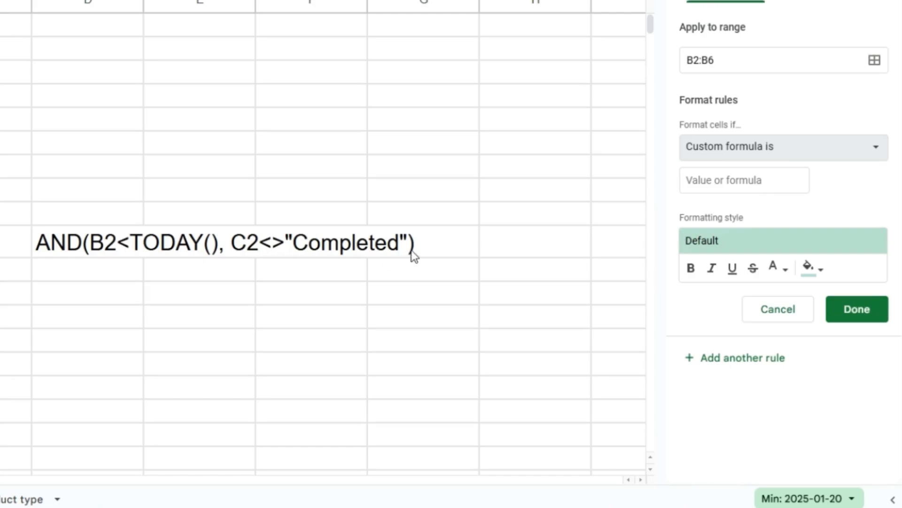
pyautogui.click(720, 182)
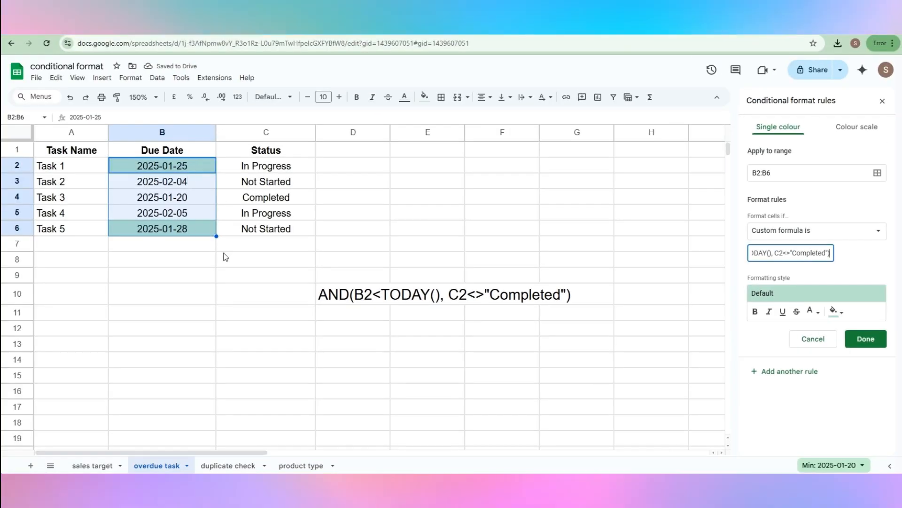
# Format the overdue-date rule with a light red fill and bold text, and save it
pyautogui.click(238, 259)
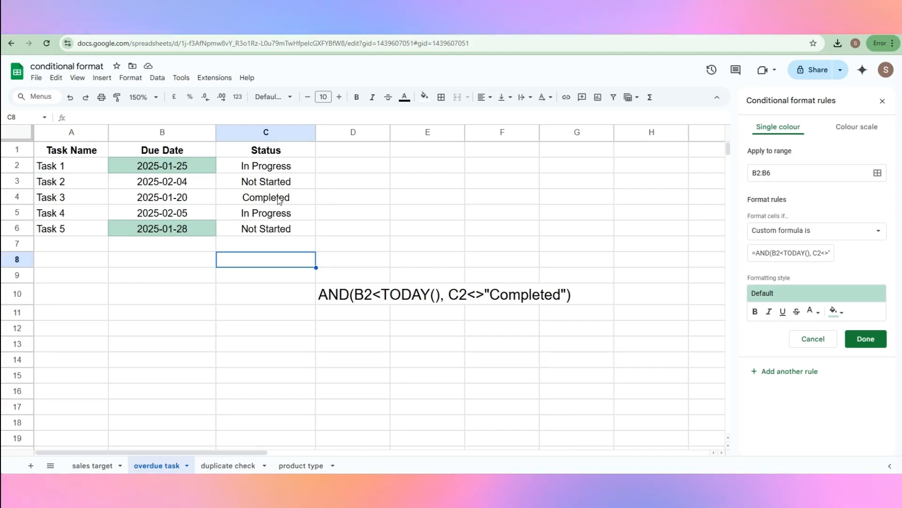
pyautogui.click(838, 312)
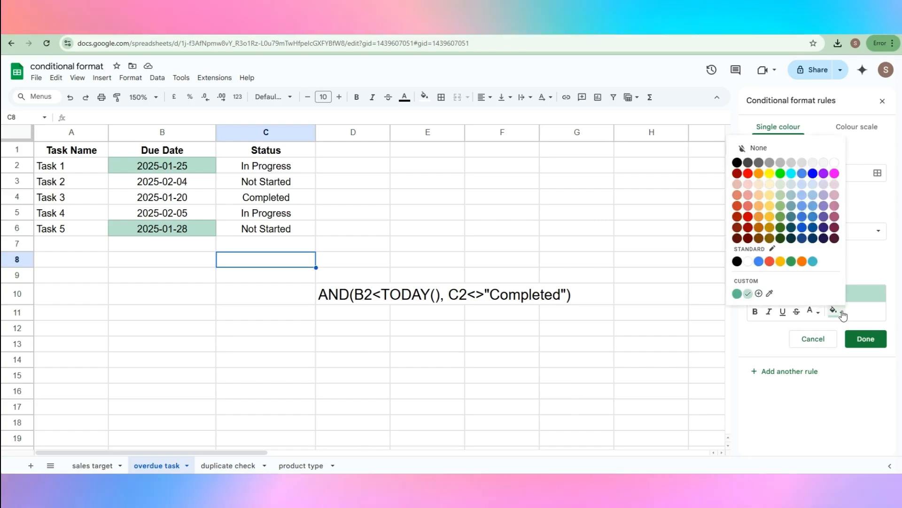
pyautogui.click(749, 196)
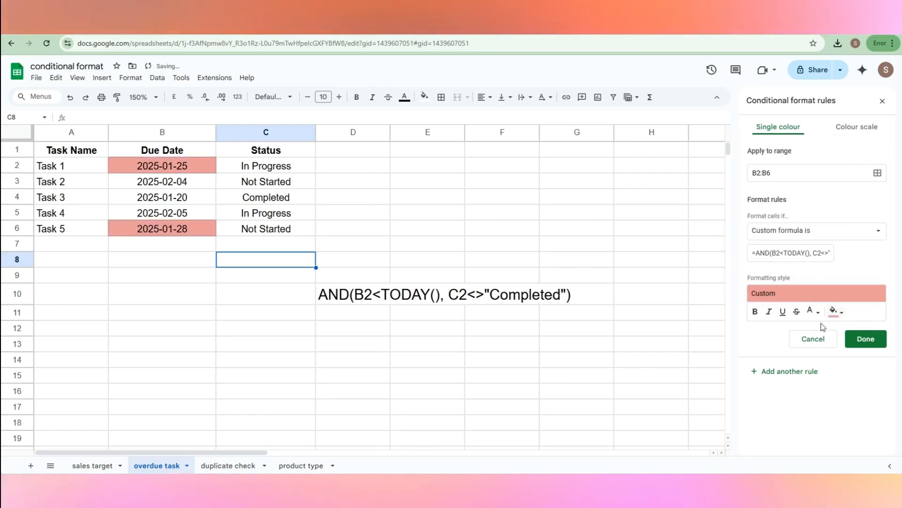
pyautogui.click(755, 312)
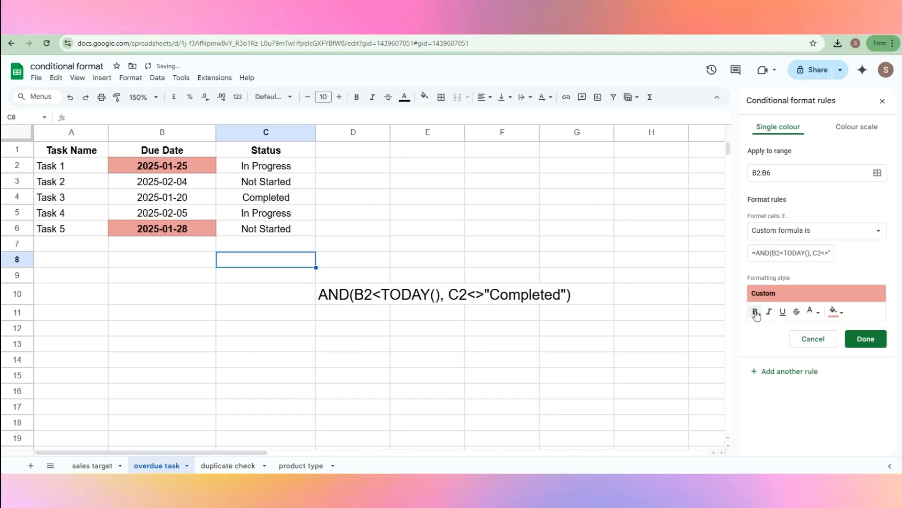
pyautogui.click(875, 339)
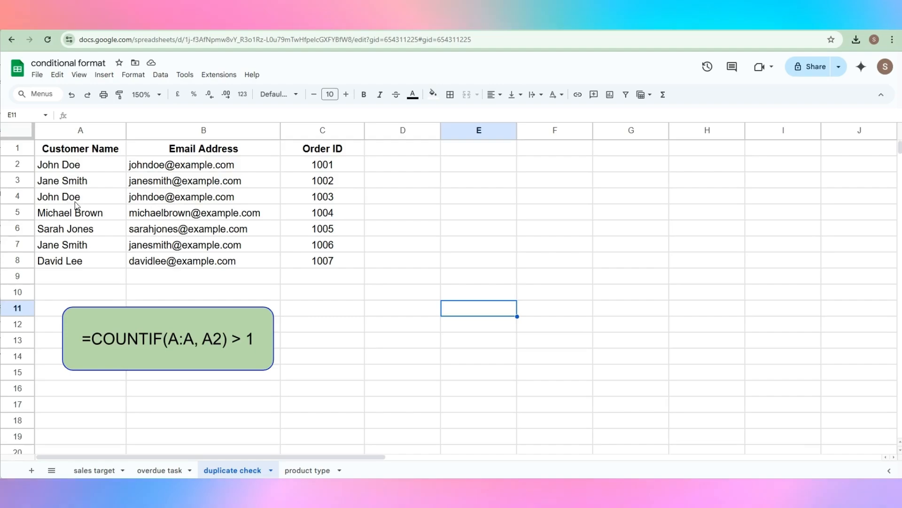
# Add a conditional formatting rule to the customer names A2:A8 with the custom formula =COUNTIF(A:A, A2) > 1
pyautogui.moveTo(90, 165); pyautogui.dragTo(88, 262)
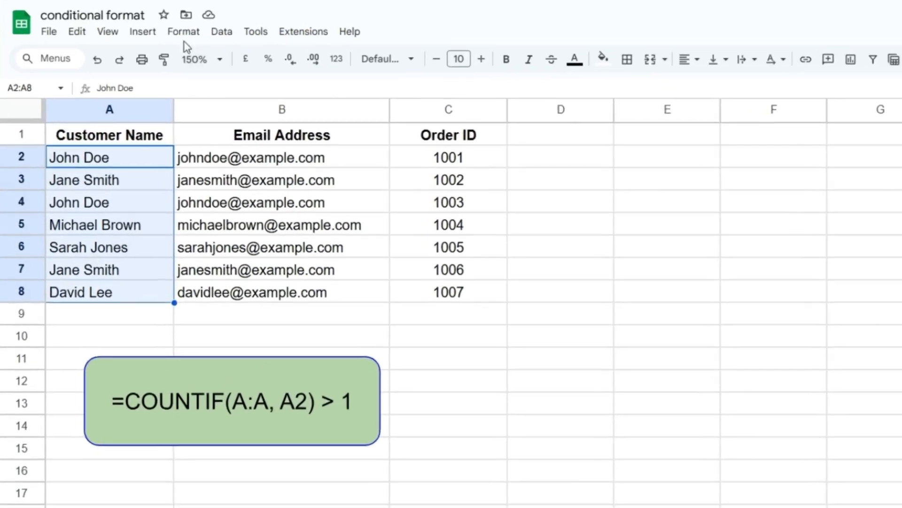
pyautogui.click(185, 32)
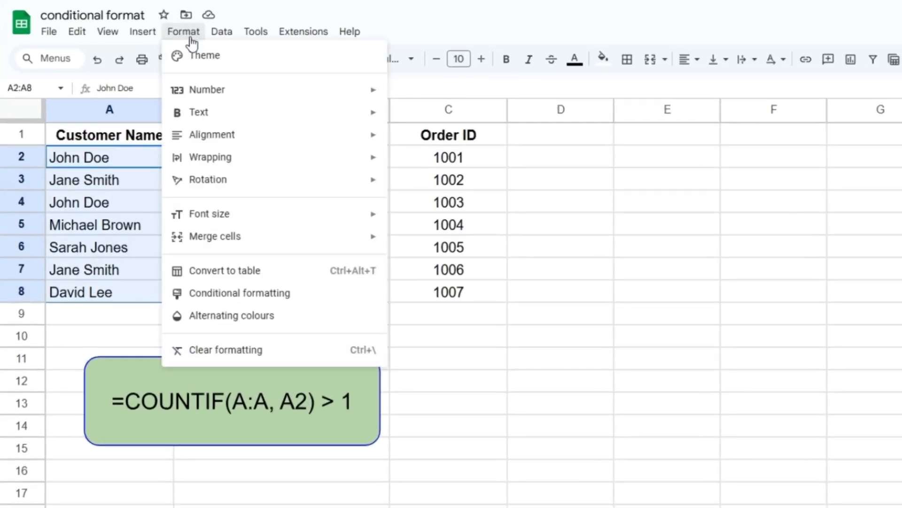
pyautogui.click(240, 293)
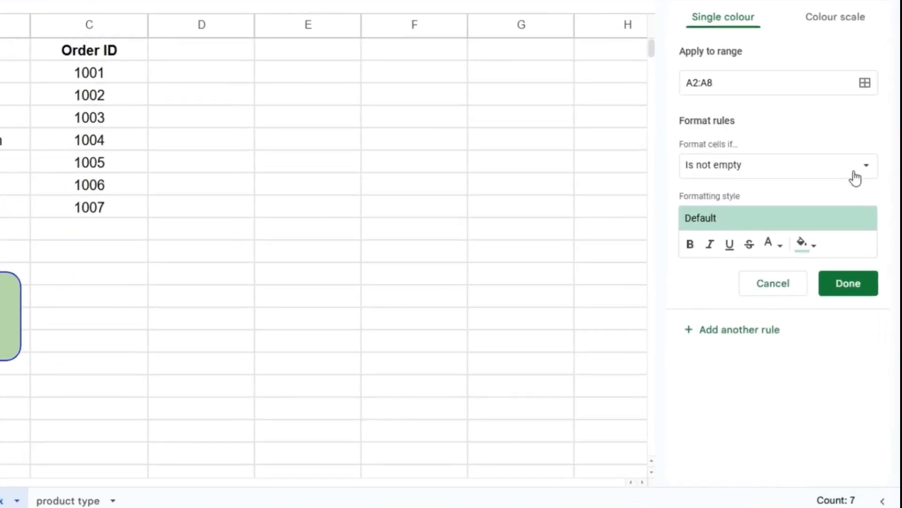
pyautogui.click(872, 235)
pyautogui.scroll(-2, 773, 446)
pyautogui.click(770, 483)
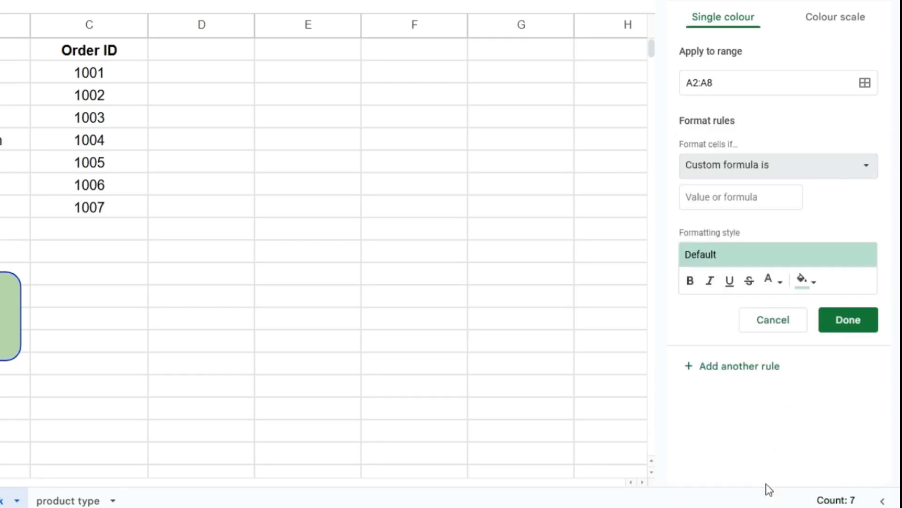
pyautogui.click(719, 196)
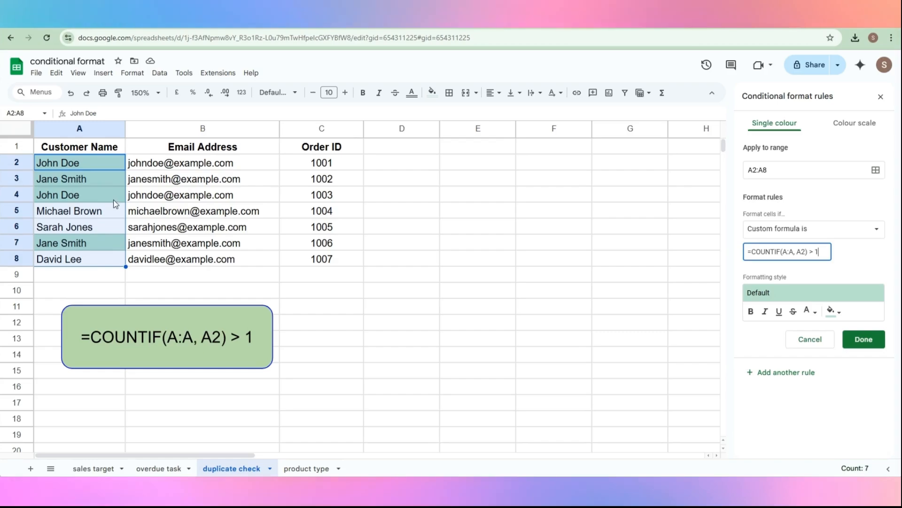
# Give the duplicate-name rule a yellow fill and save it
pyautogui.click(838, 314)
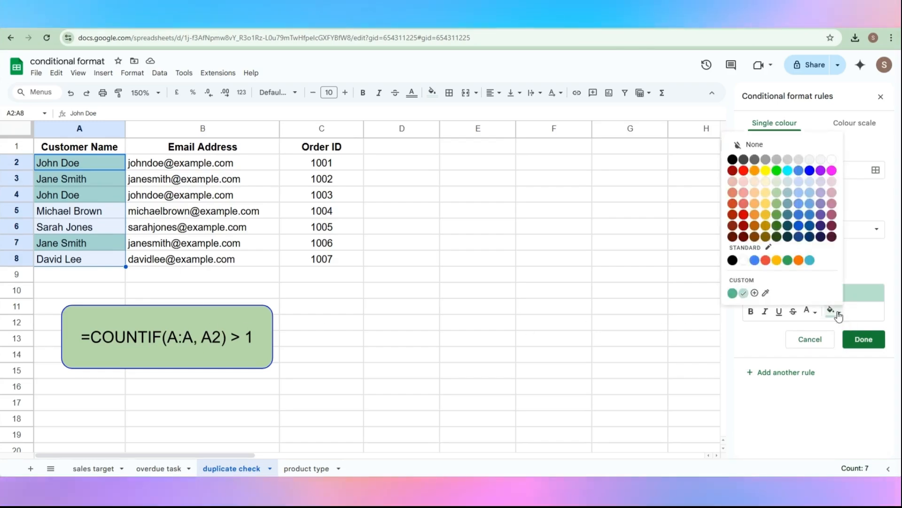
pyautogui.click(765, 203)
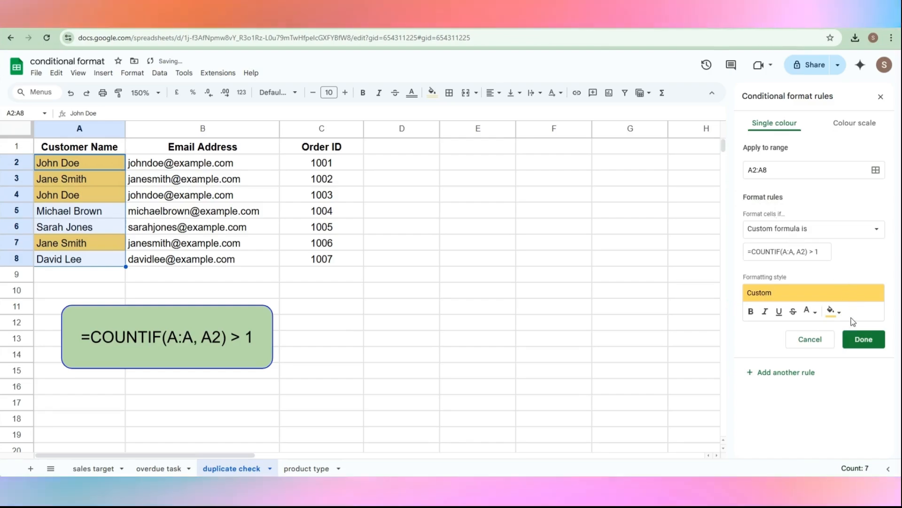
pyautogui.click(864, 339)
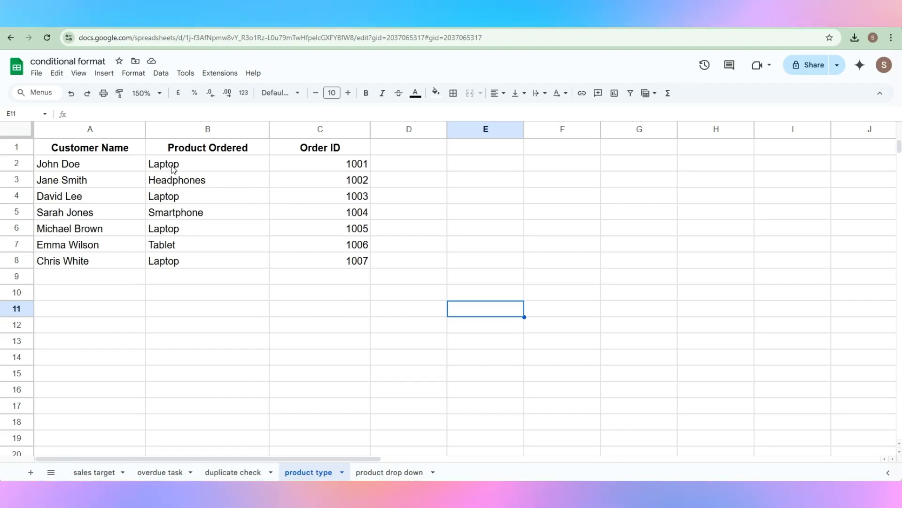
# Add a conditional formatting rule to the Product Ordered cells B2:B8 for text containing "Laptop"
pyautogui.moveTo(179, 167); pyautogui.dragTo(210, 266)
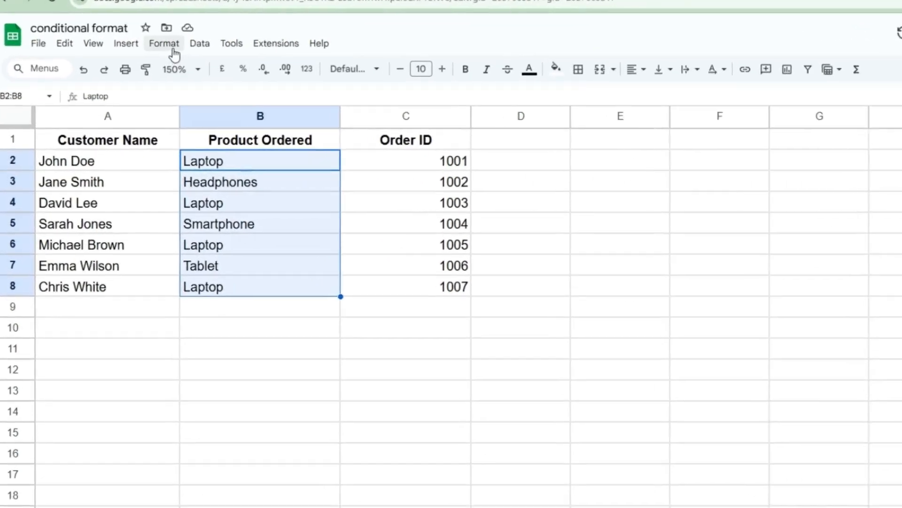
pyautogui.click(139, 74)
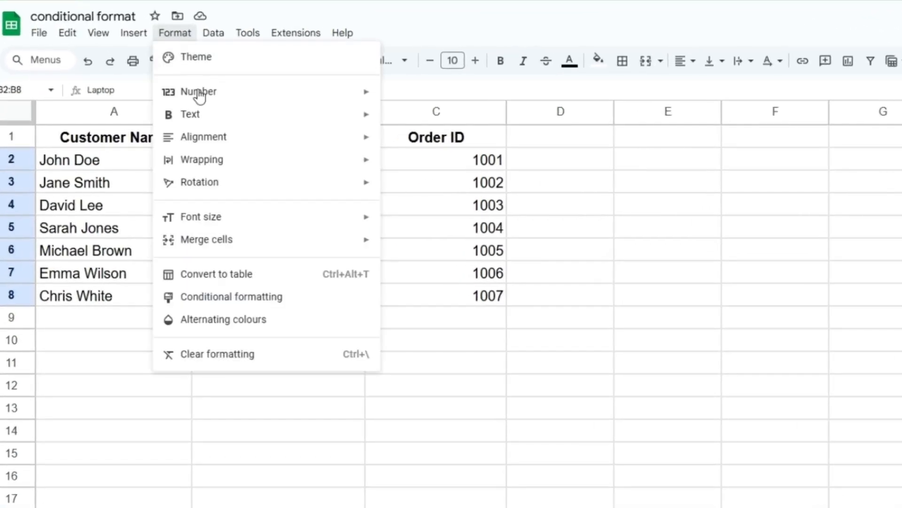
pyautogui.click(255, 297)
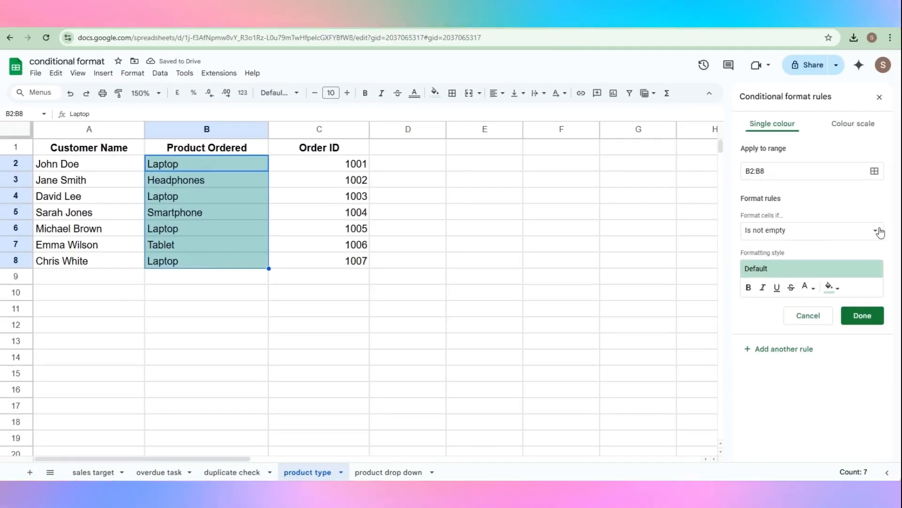
pyautogui.click(877, 232)
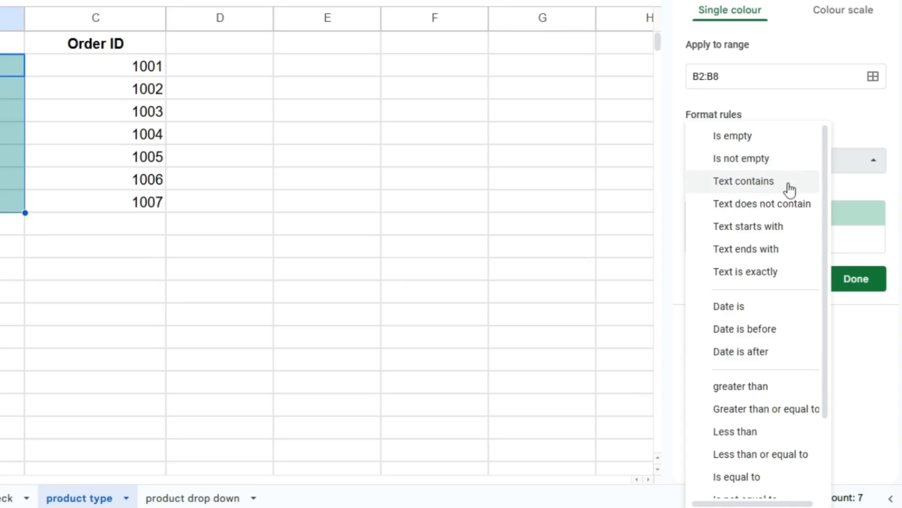
pyautogui.click(772, 182)
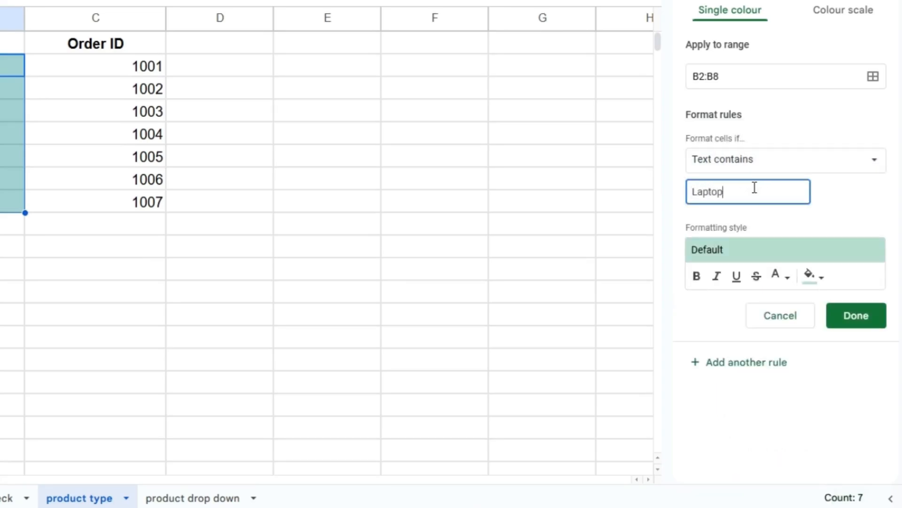
pyautogui.write('Laptop')
# Give the "Laptop" text rule a light yellow fill and save it
pyautogui.click(564, 227)
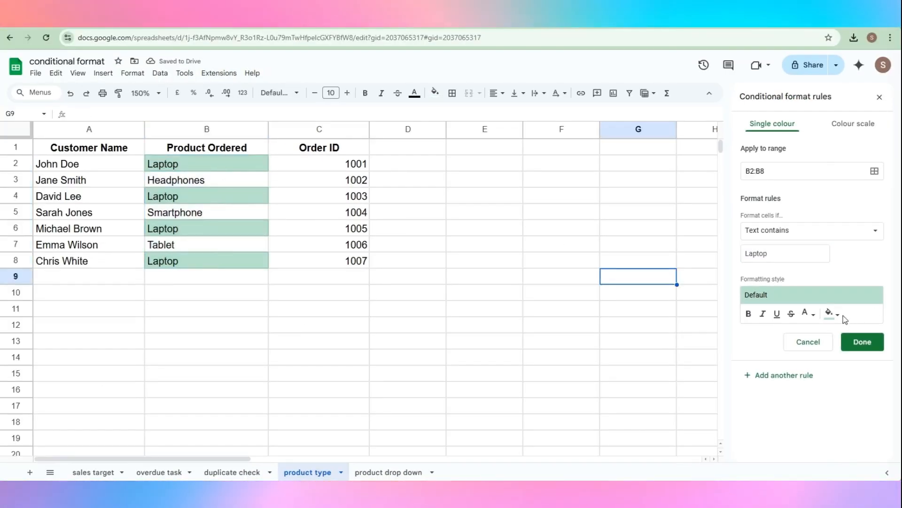
pyautogui.click(831, 314)
pyautogui.click(763, 193)
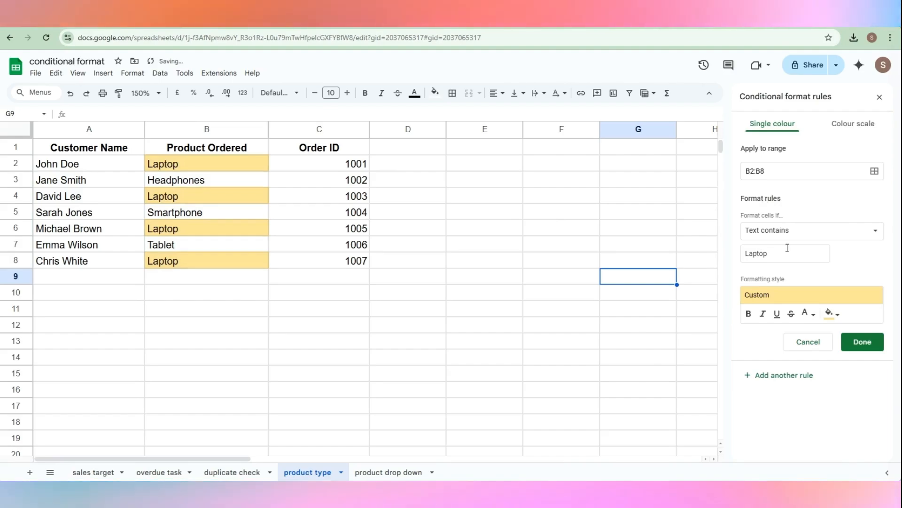
pyautogui.click(863, 343)
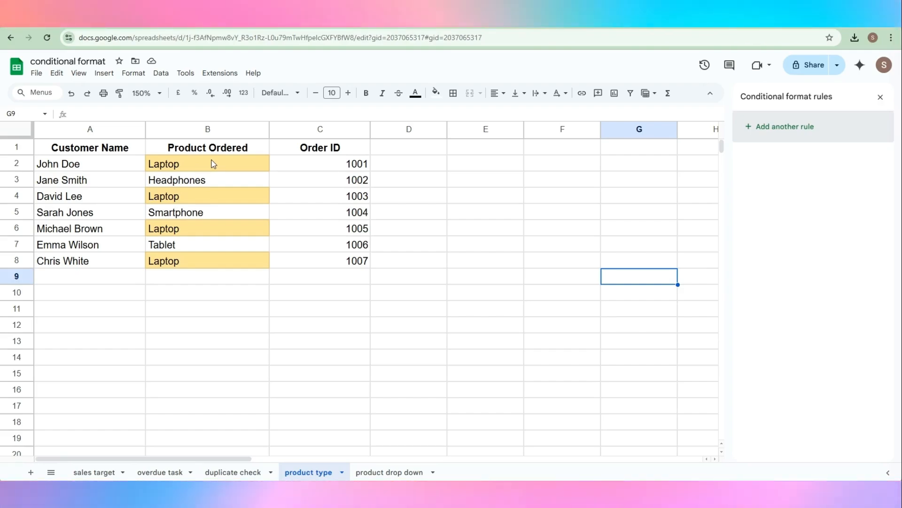
# On the product drop down sheet, insert a drop-down in cell F1 with the criteria Drop-down (from a range)
pyautogui.click(391, 472)
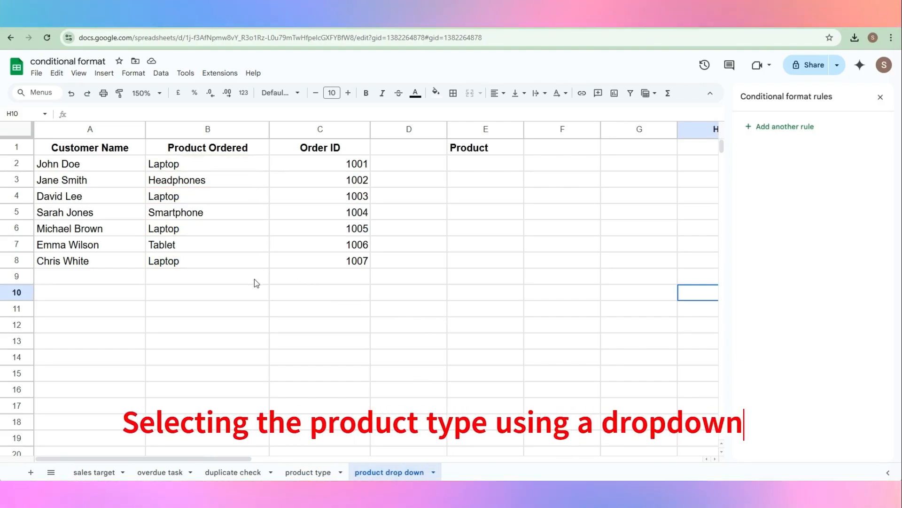
pyautogui.click(557, 148)
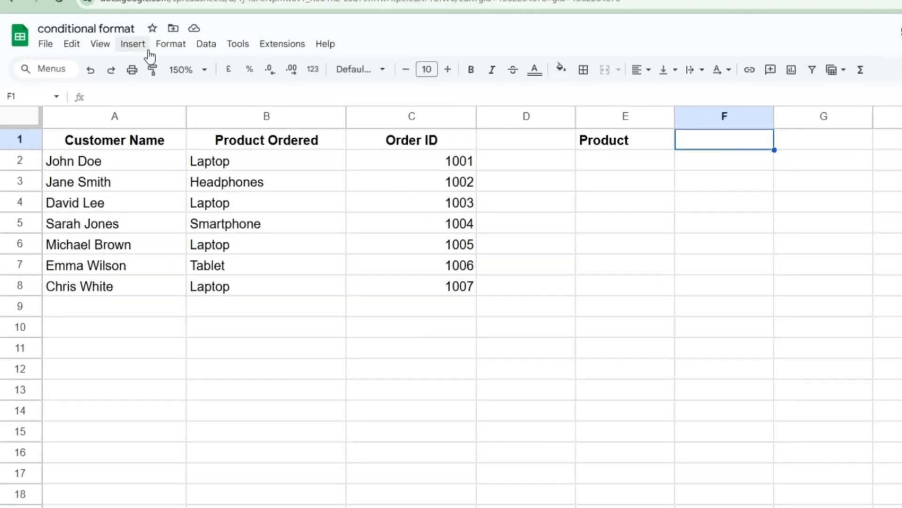
pyautogui.click(139, 45)
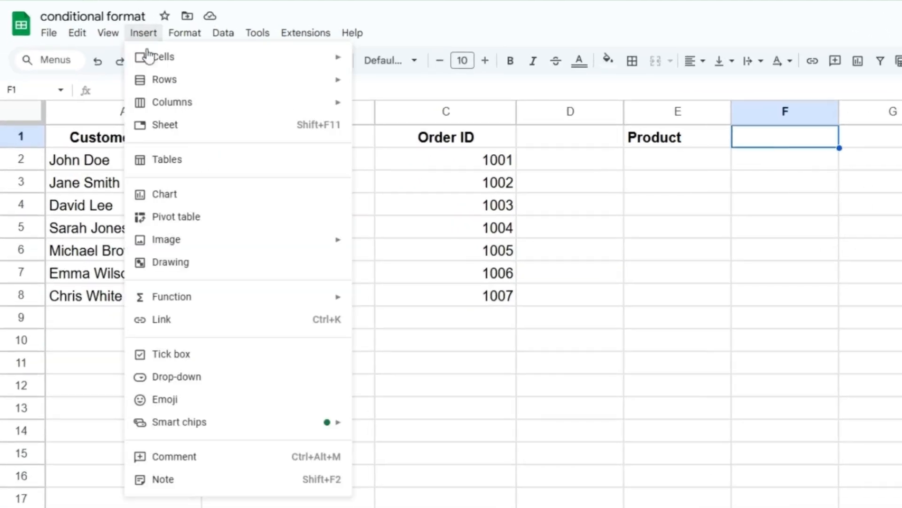
pyautogui.click(186, 378)
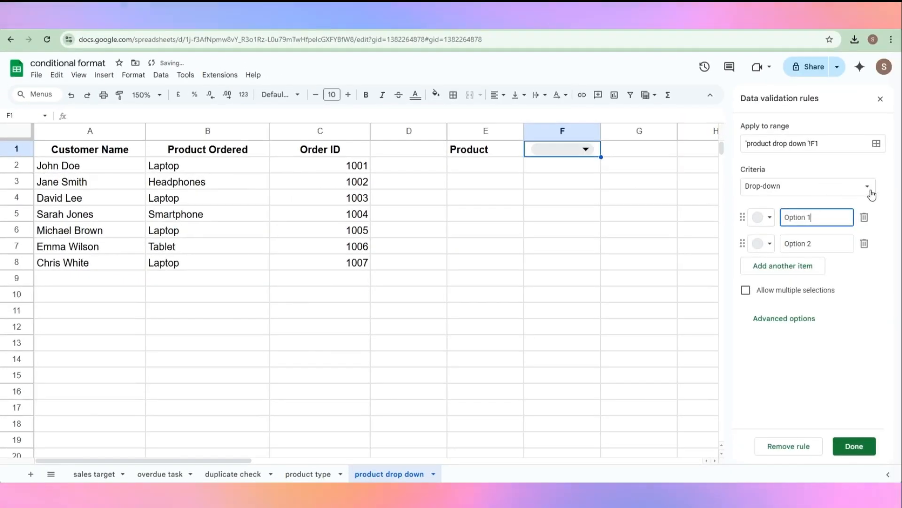
pyautogui.click(870, 188)
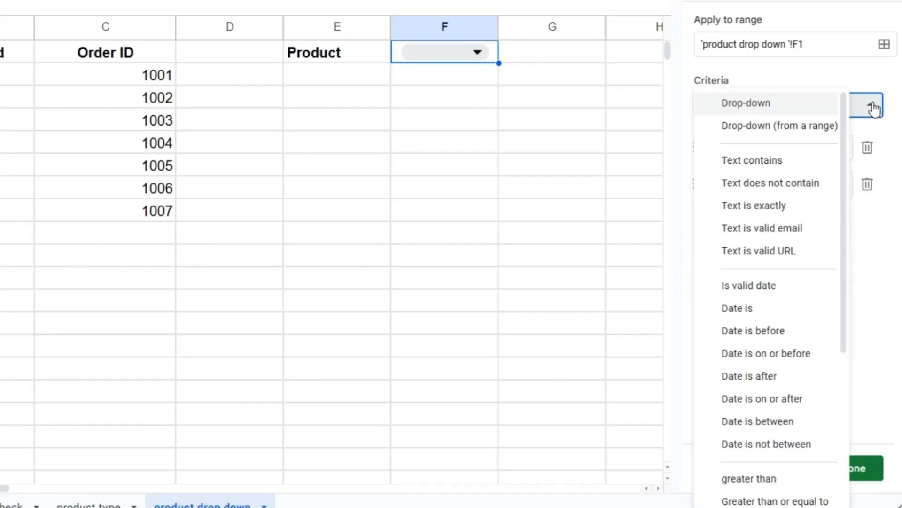
pyautogui.click(820, 123)
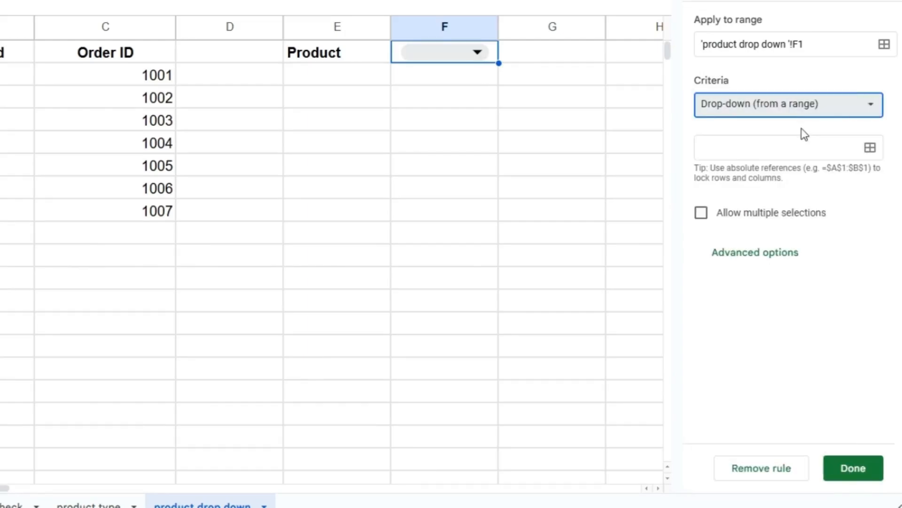
# Use the Product Ordered cells B2:B8 as the source of the F1 drop-down, check its list and save the rule
pyautogui.click(871, 148)
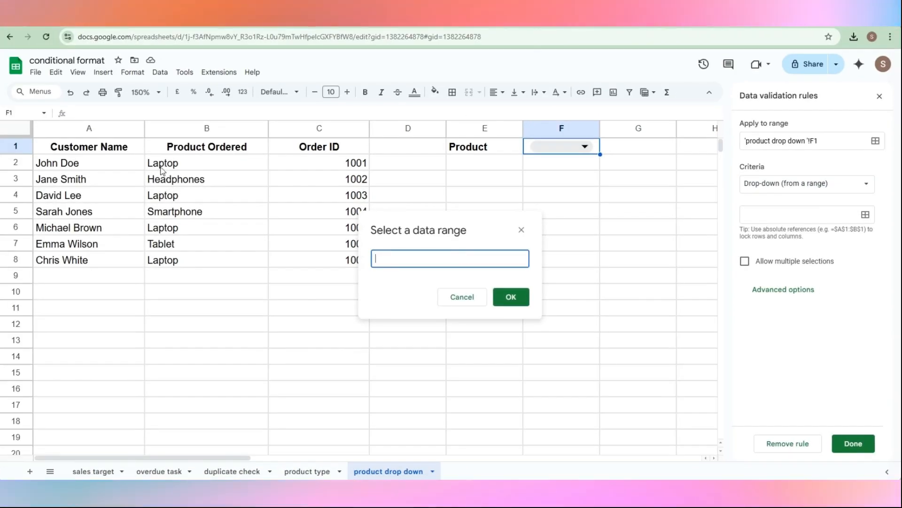
pyautogui.moveTo(163, 170); pyautogui.dragTo(169, 260)
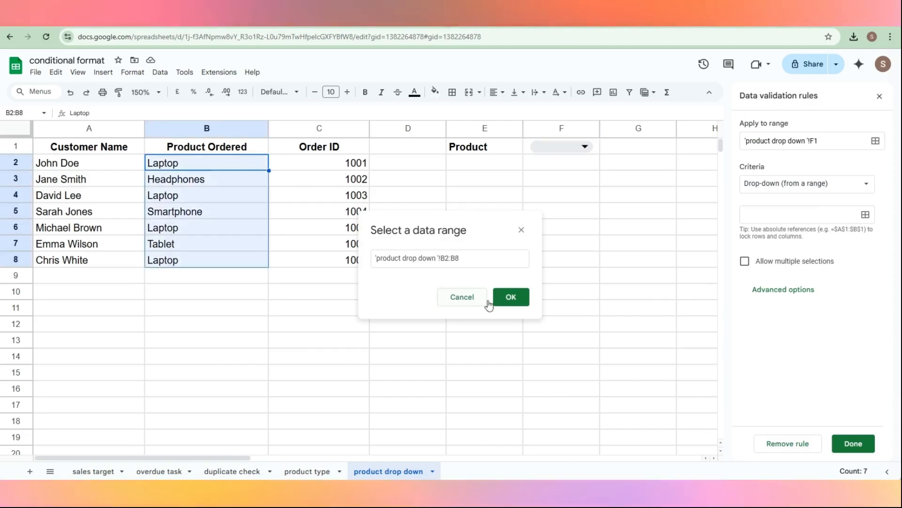
pyautogui.click(510, 297)
pyautogui.click(586, 147)
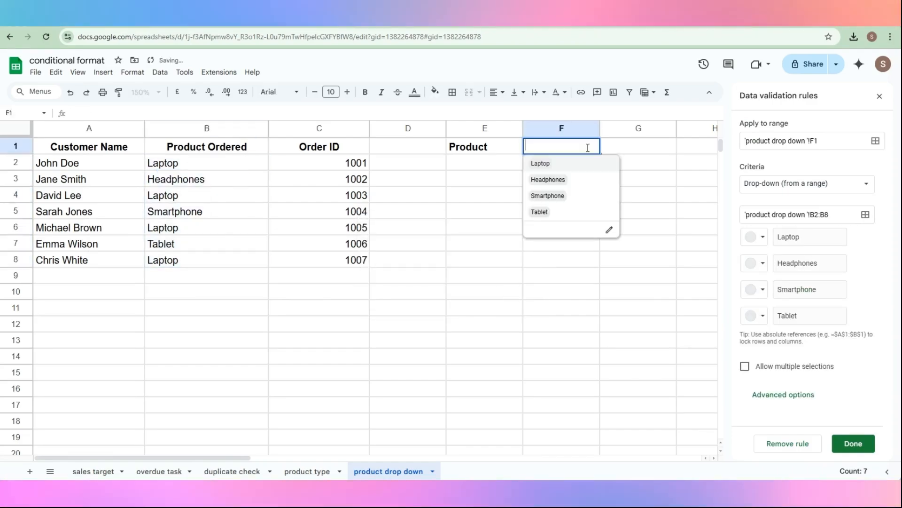
pyautogui.click(618, 292)
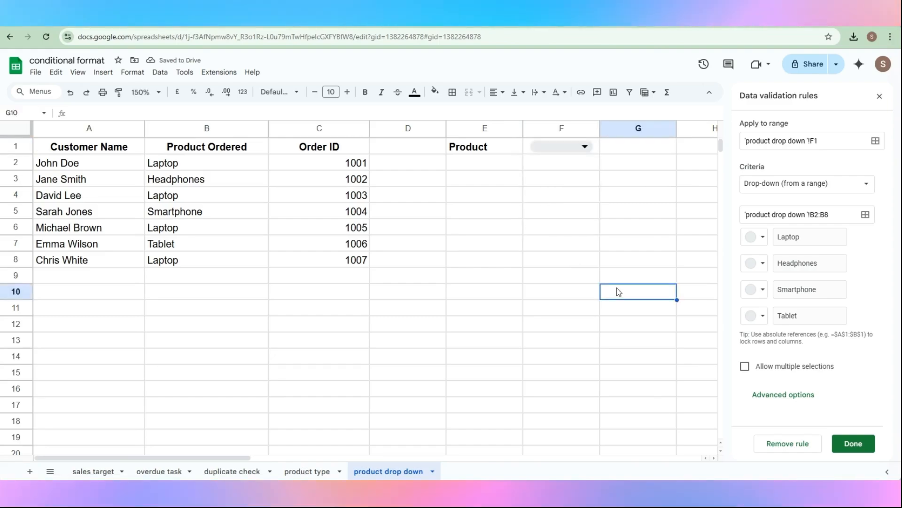
pyautogui.click(848, 444)
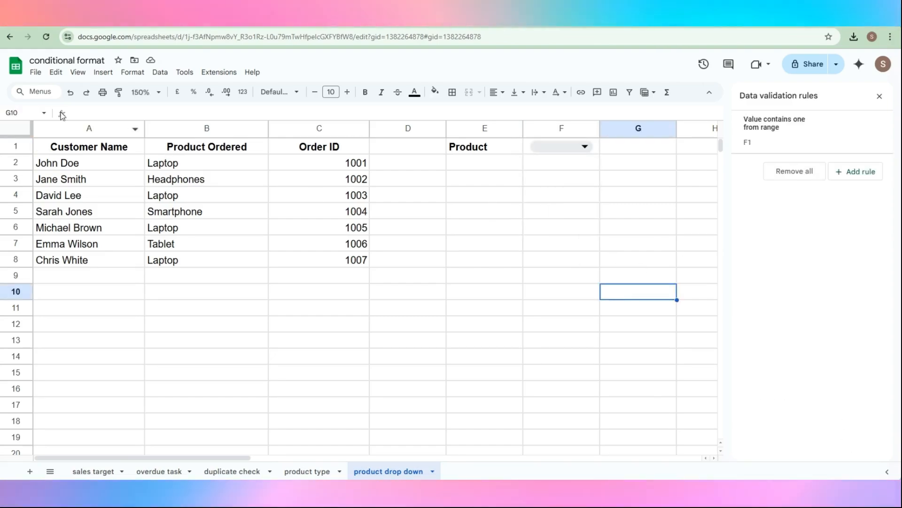
# Add a conditional formatting rule to the Product Ordered cells B2:B8 with the custom formula =B2=$F$1
pyautogui.click(203, 162)
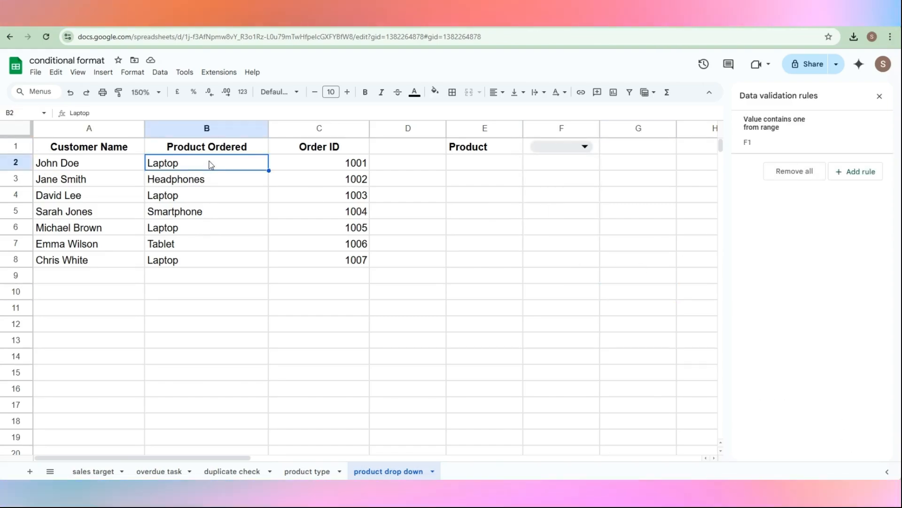
pyautogui.moveTo(210, 163); pyautogui.dragTo(216, 263)
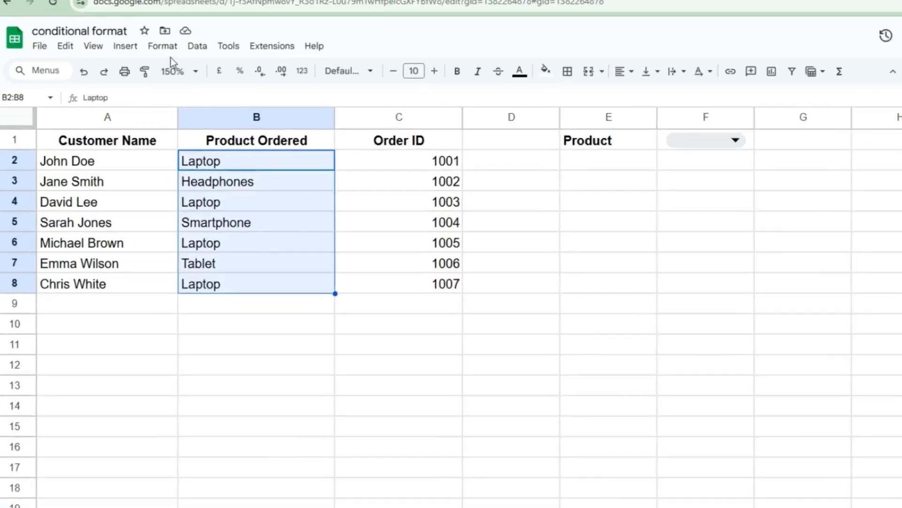
pyautogui.click(134, 73)
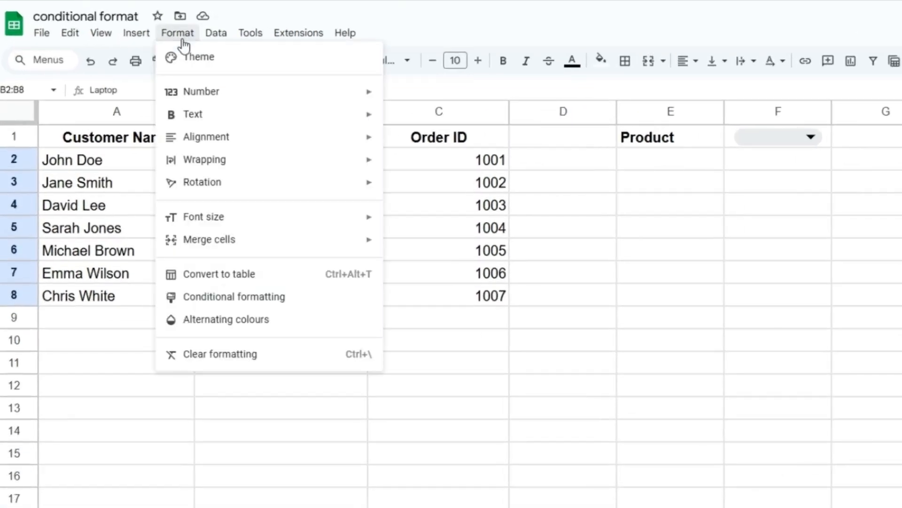
pyautogui.click(244, 296)
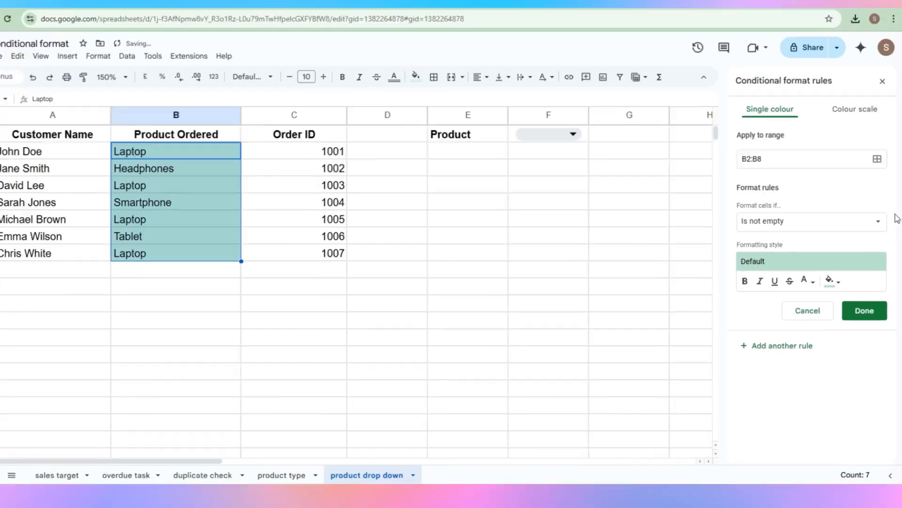
pyautogui.click(877, 229)
pyautogui.scroll(-4, 740, 382)
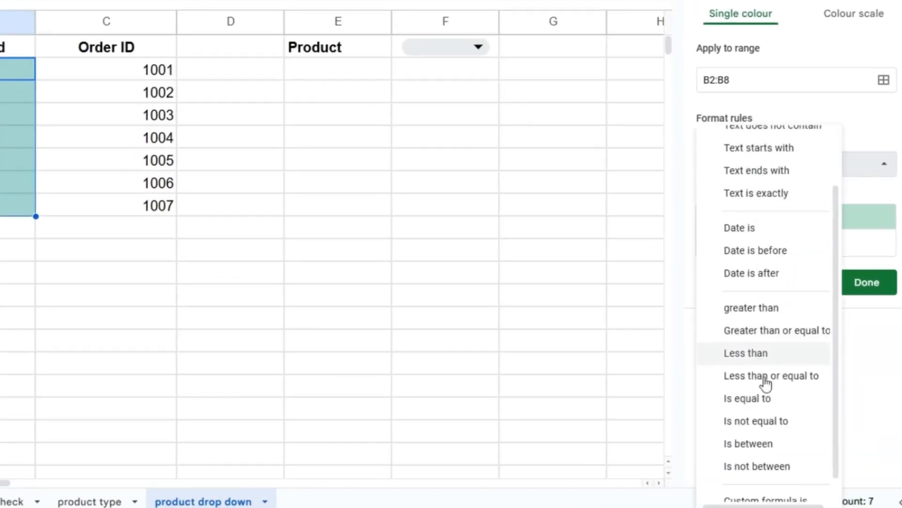
pyautogui.click(741, 486)
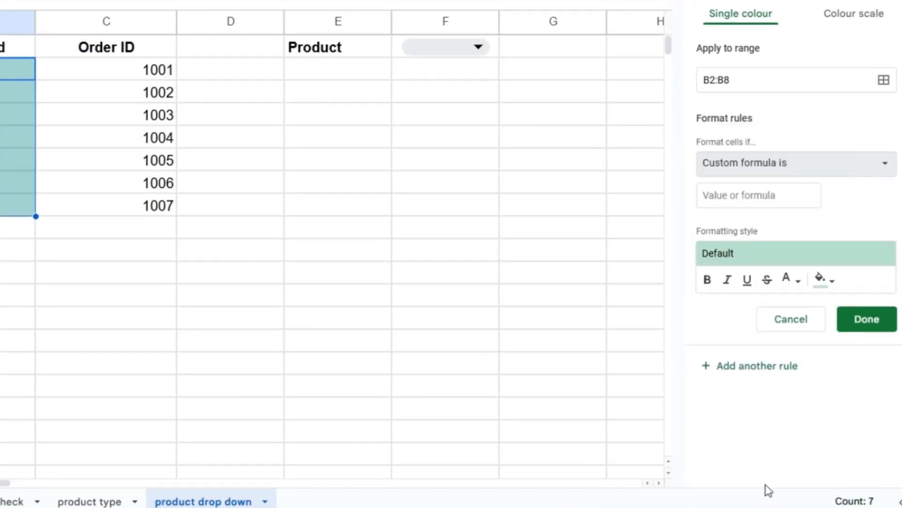
pyautogui.click(738, 195)
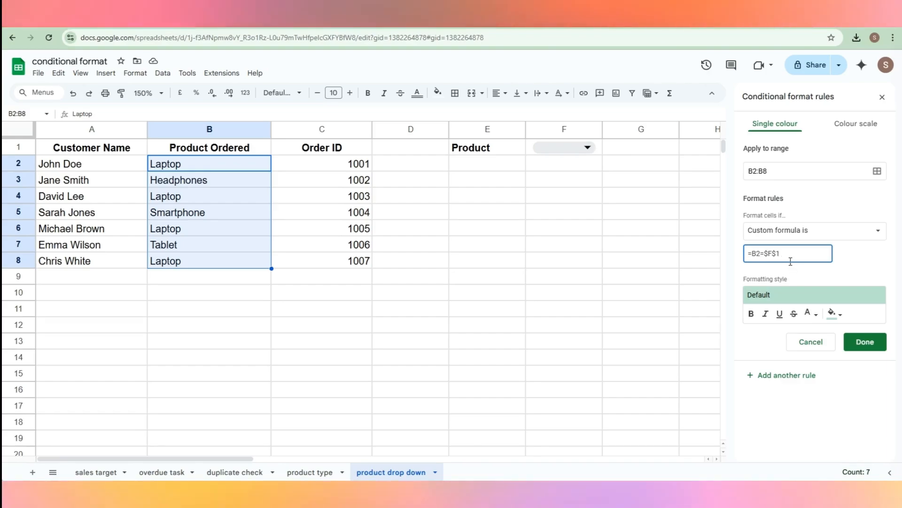
# Give the drop-down-based product rule a light yellow fill and save it
pyautogui.click(838, 314)
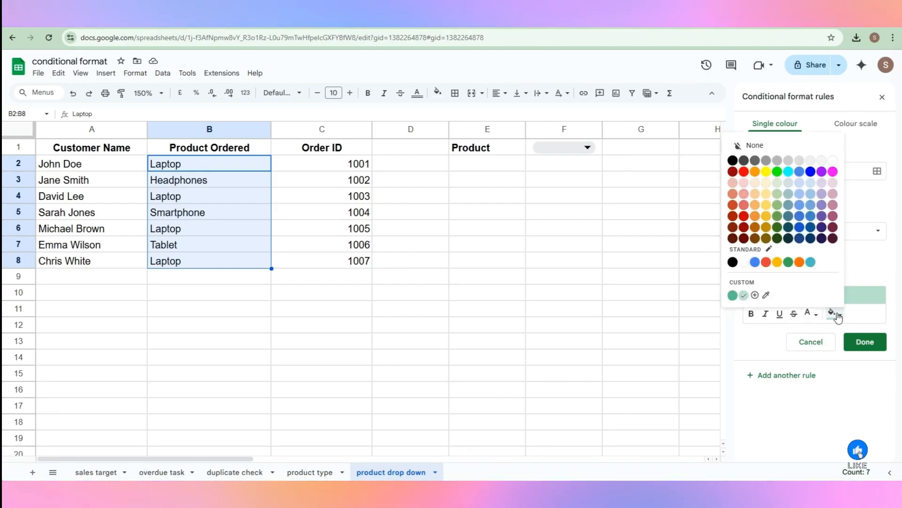
pyautogui.click(767, 194)
pyautogui.click(865, 342)
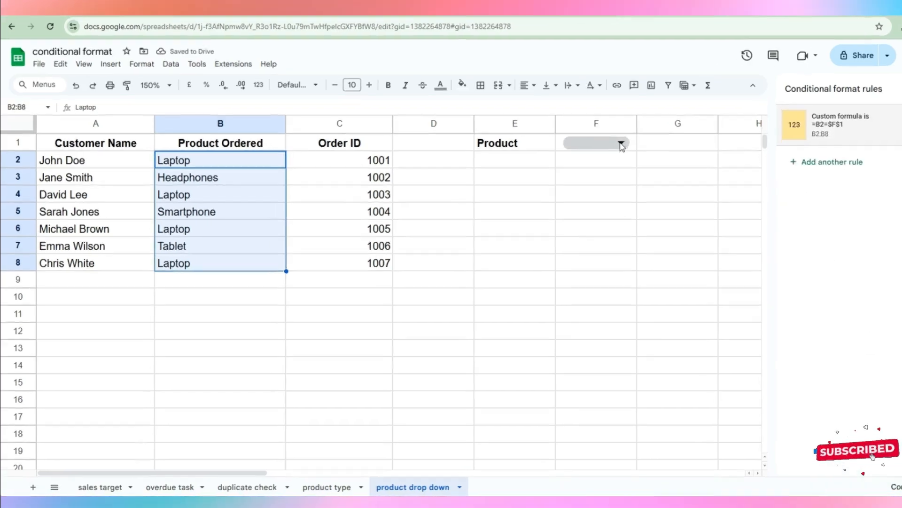
# Test the product highlighting by choosing Laptop and, after it, Headphones in the F1 drop-down
pyautogui.click(587, 147)
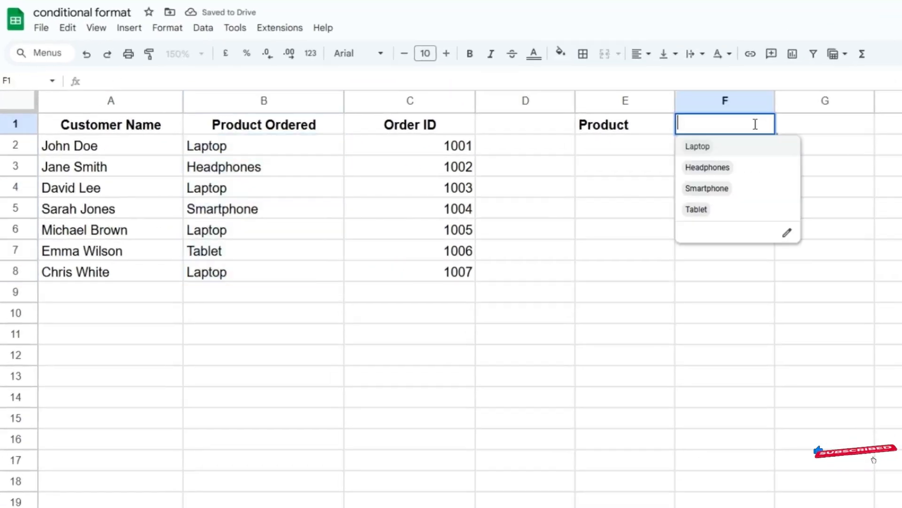
pyautogui.click(741, 149)
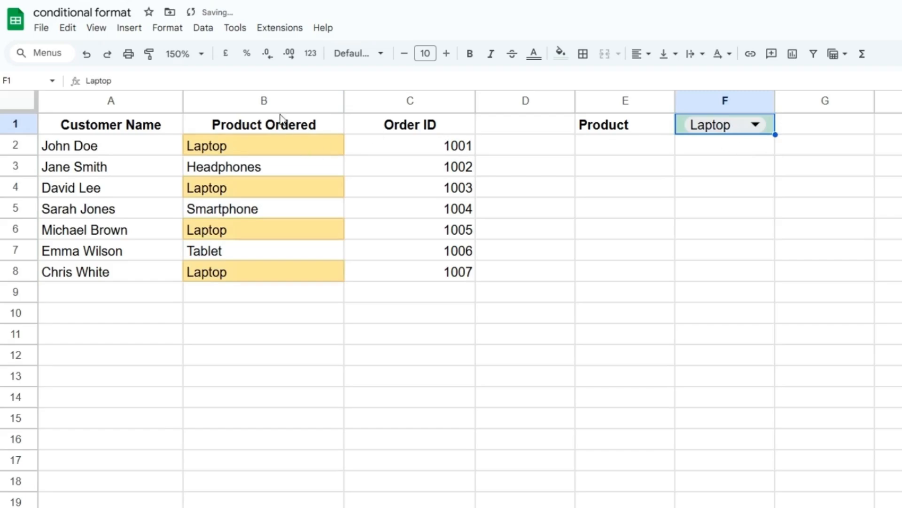
pyautogui.click(754, 125)
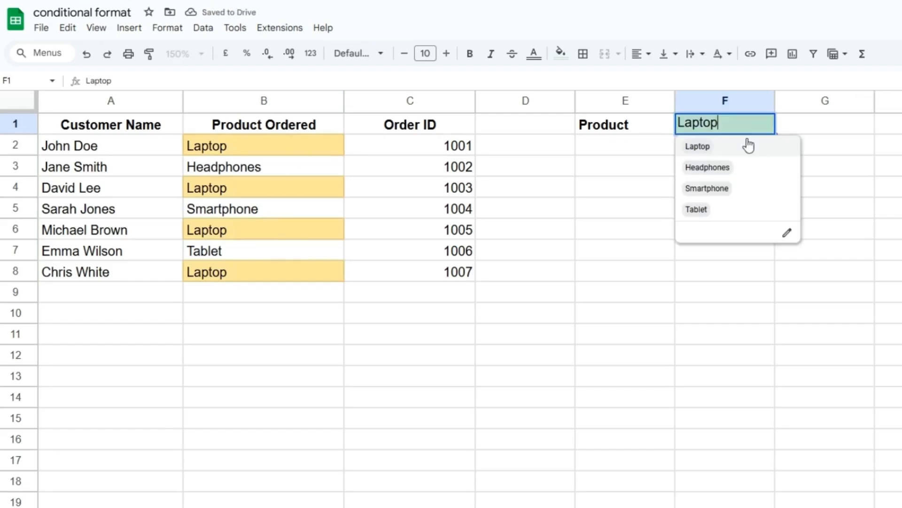
pyautogui.click(732, 172)
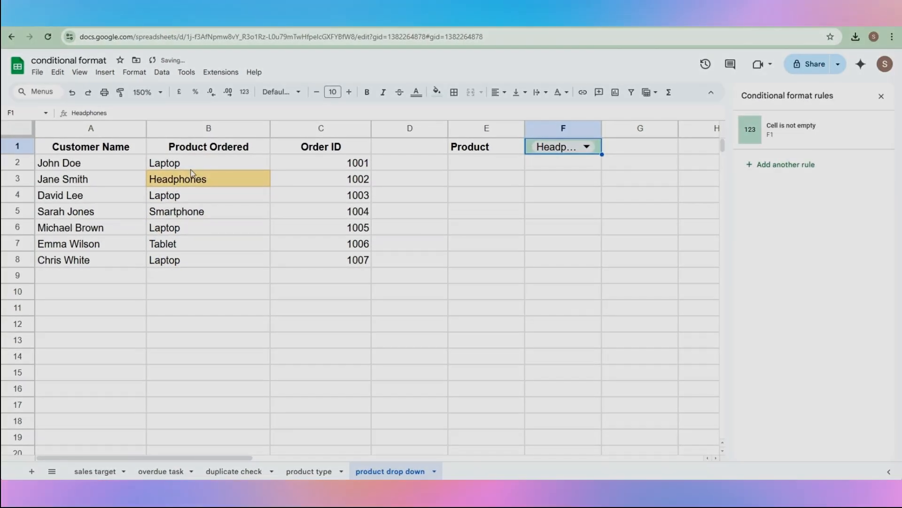